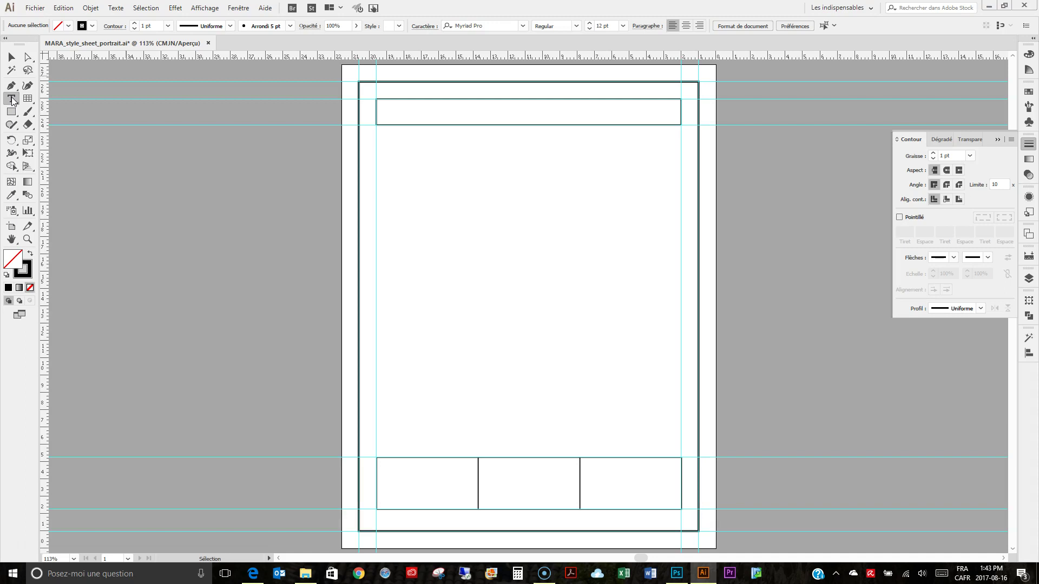
Step: Try out a point text object with two lines of random filler letters in the blank page area and delete it
{"action": "left_click", "coordinate": [11, 99]}
{"action": "left_click", "coordinate": [407, 220]}
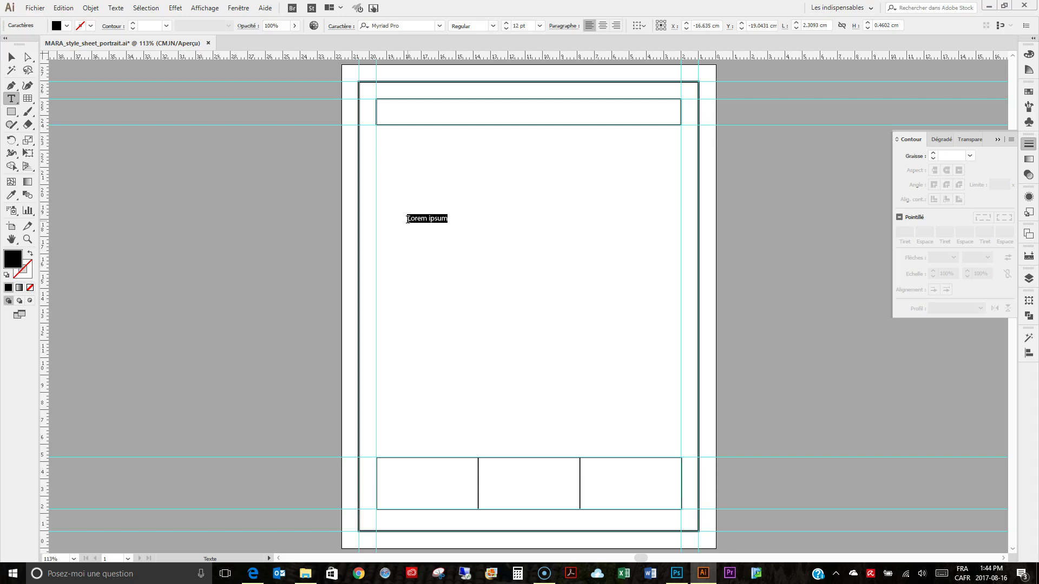
{"action": "type", "text": "sadjfasdjfasdjfla;skdf;lasdhf;lasdhf;alsjdhfjshdfkjsdhfksjdhfkjdhfksdjhfksjdhf"}
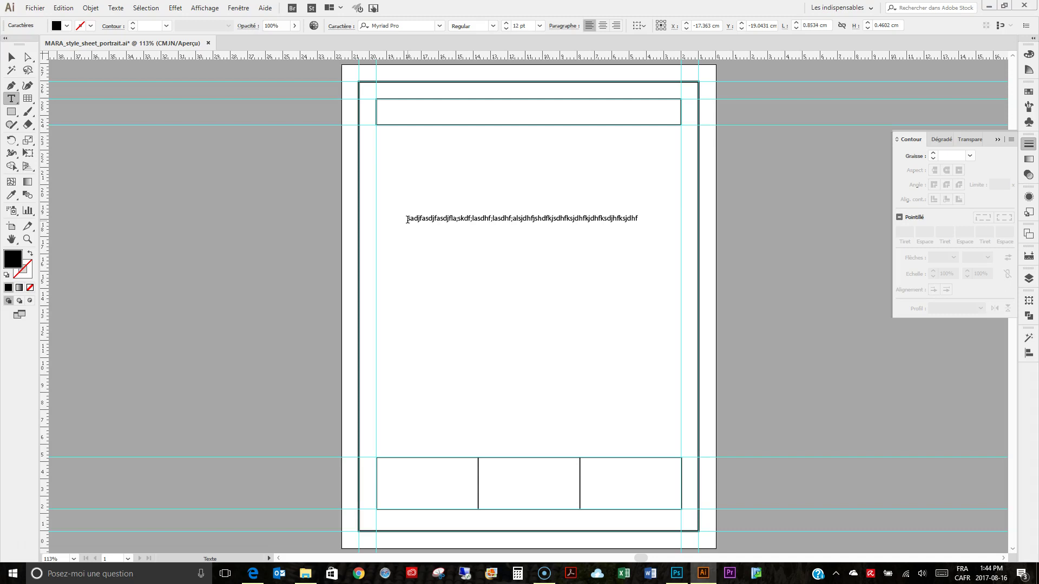
{"action": "type", "text": "ksdjhfskdjhfskdjhfskdjhfskdjhfskdhfskdjhfskdjfhskjdhf"}
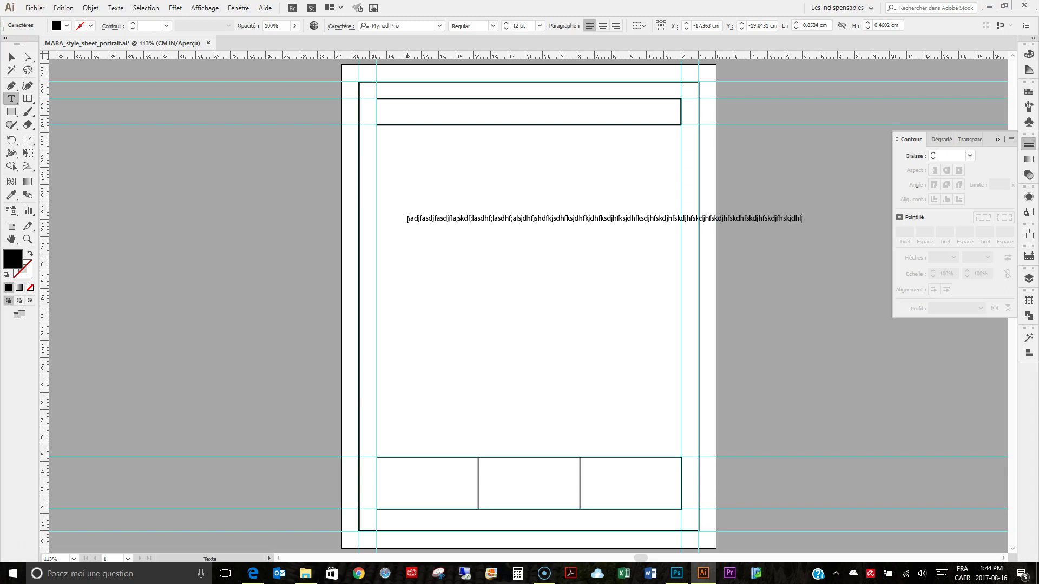
{"action": "key", "text": "Escape"}
{"action": "type", "text": "lkdjflsdjflskdfjlsdfjslkdfjsldfjsdf"}
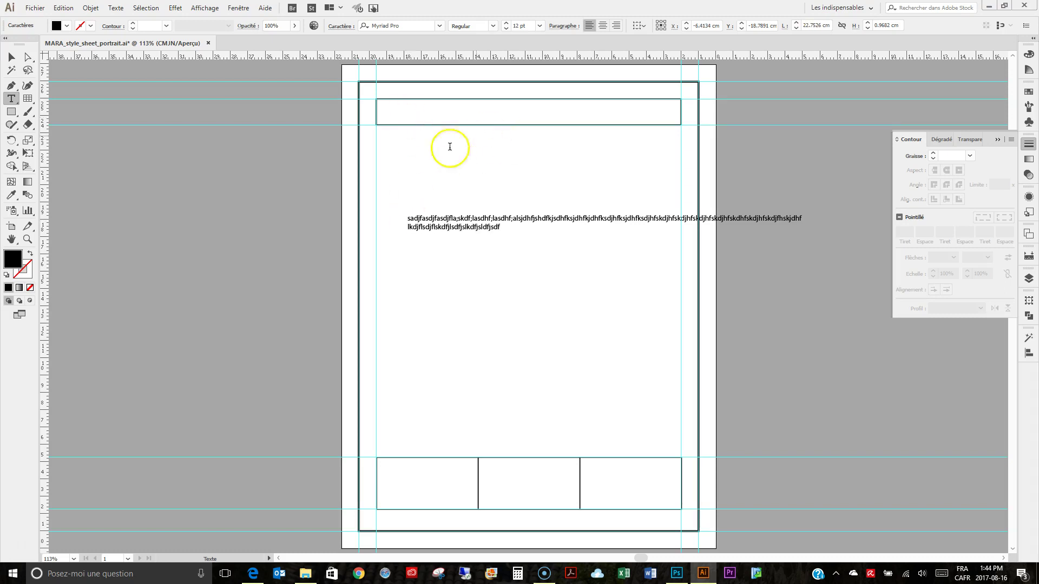
{"action": "left_click", "coordinate": [12, 56]}
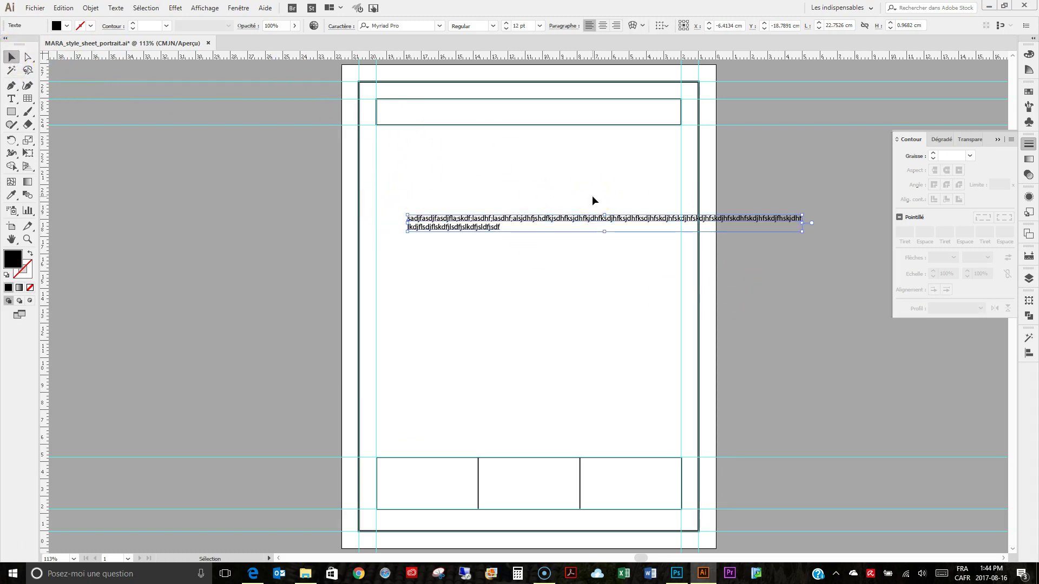
{"action": "key", "text": "Delete"}
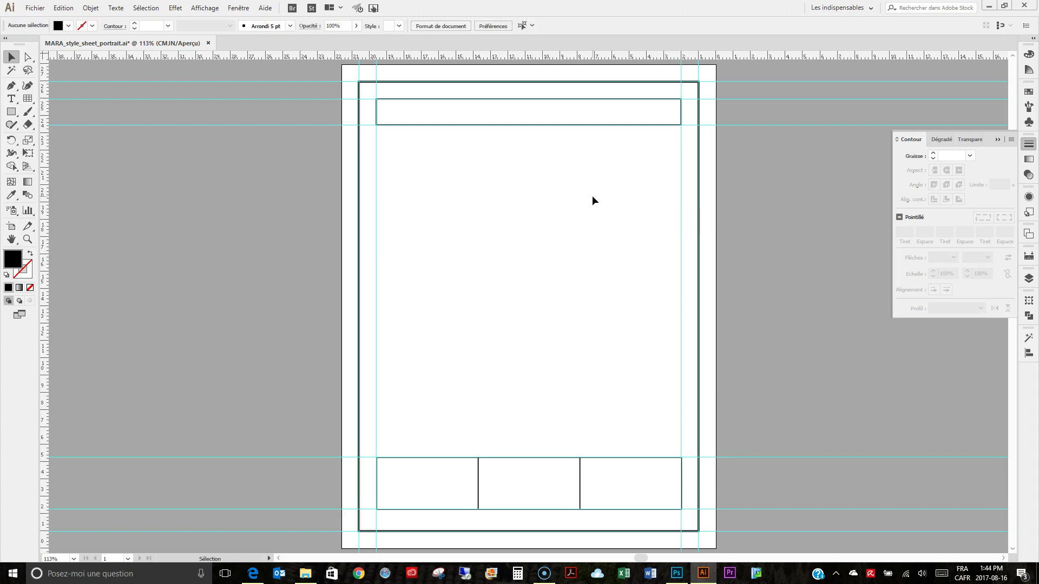
Step: Draw a rectangle about 4.84 by 4.14 cm in the blank page area and swap its fill and stroke
{"action": "left_click", "coordinate": [15, 116]}
{"action": "left_click_drag", "start_coordinate": [457, 235], "coordinate": [540, 306]}
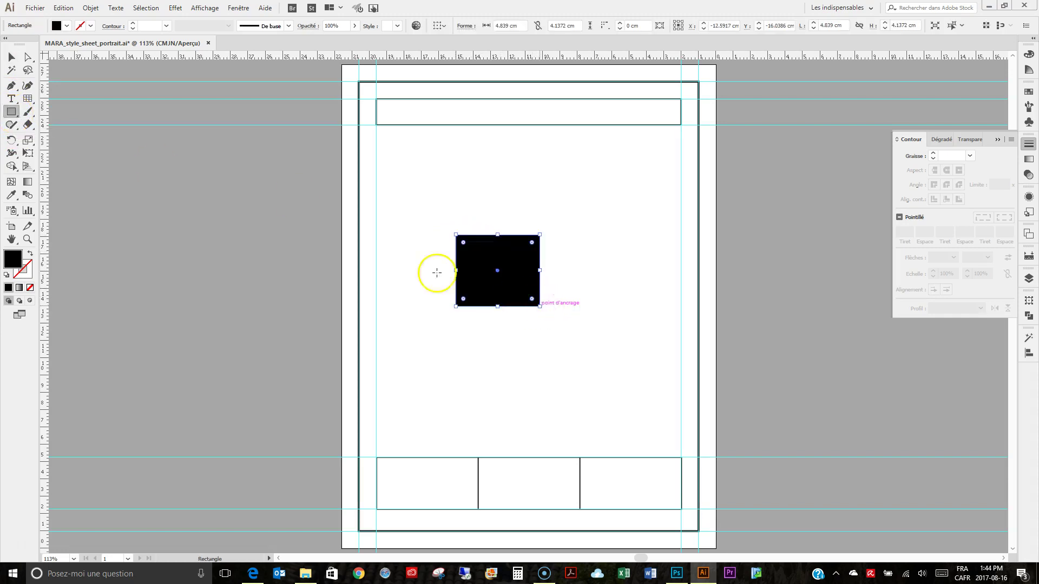
{"action": "left_click", "coordinate": [30, 252]}
Step: Convert the small rectangle into an area text frame and fill it with random filler letters
{"action": "left_click", "coordinate": [11, 98]}
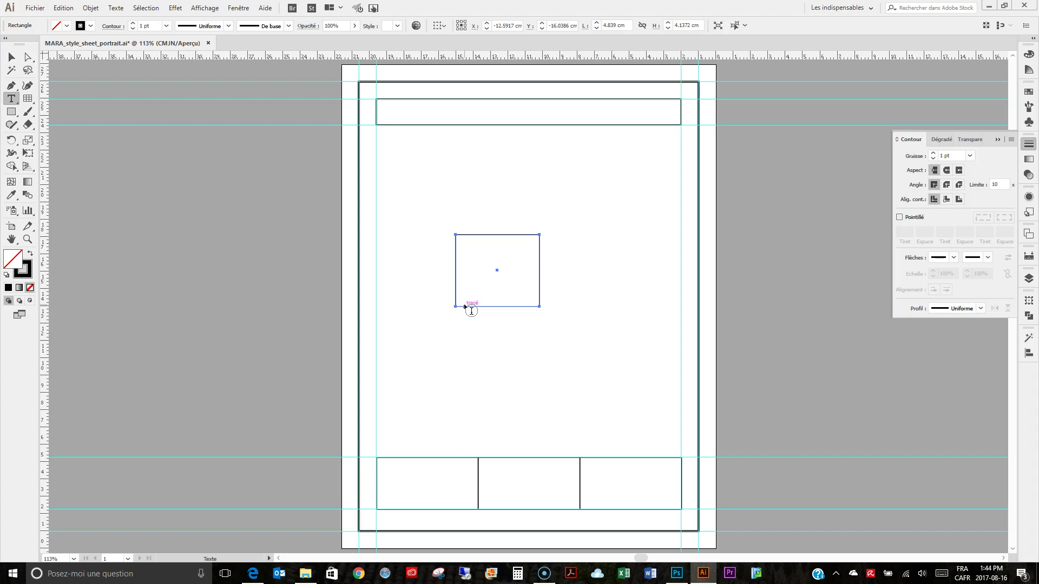
{"action": "left_click", "coordinate": [471, 310]}
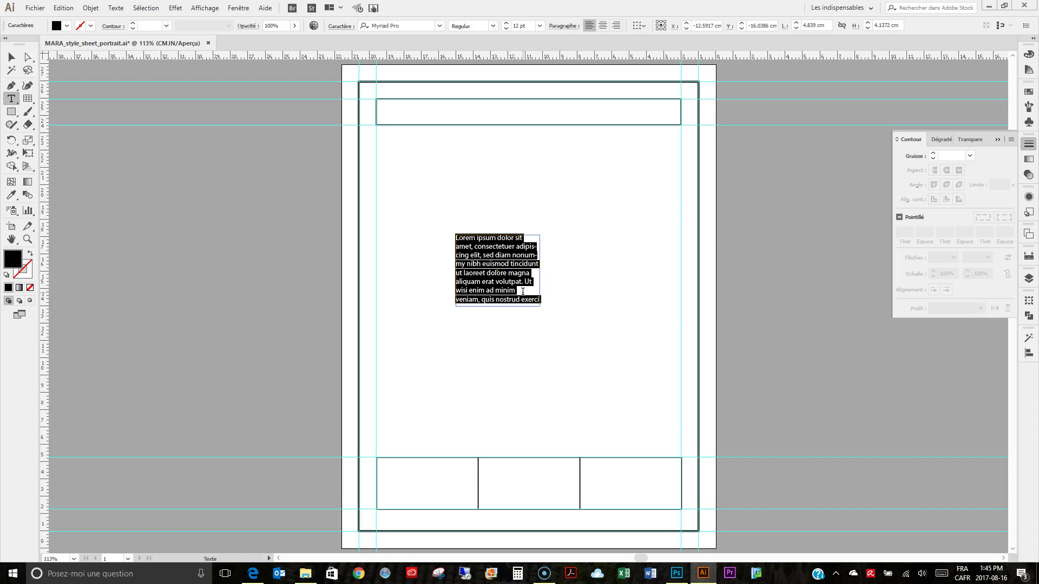
{"action": "type", "text": "qwieuqwieuqyweqyw"}
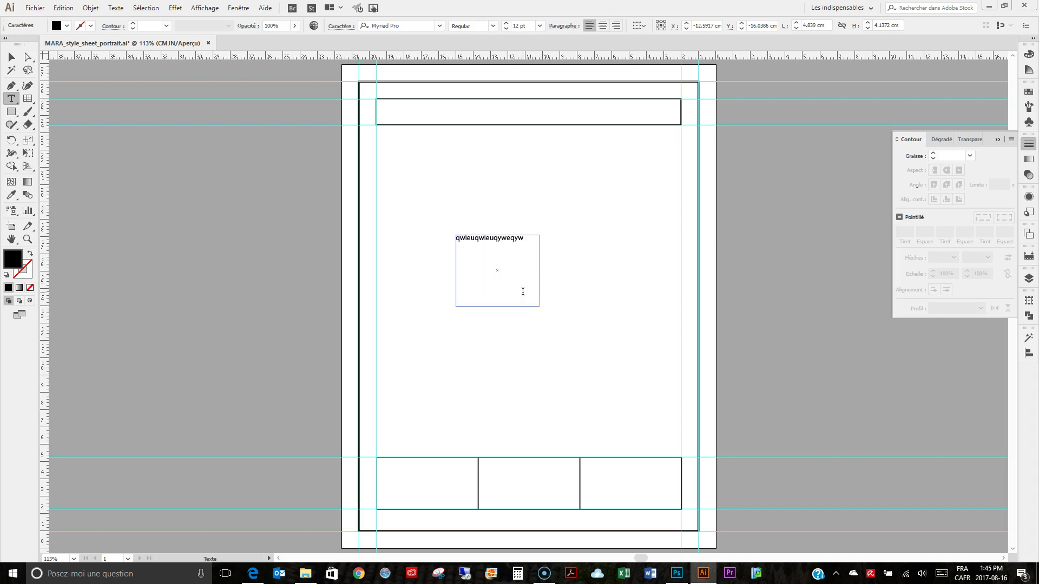
{"action": "type", "text": "ieuyqwieyqiuweyqiuweyiquwyeiqwuyeiquwyeiquwyeiquwye"}
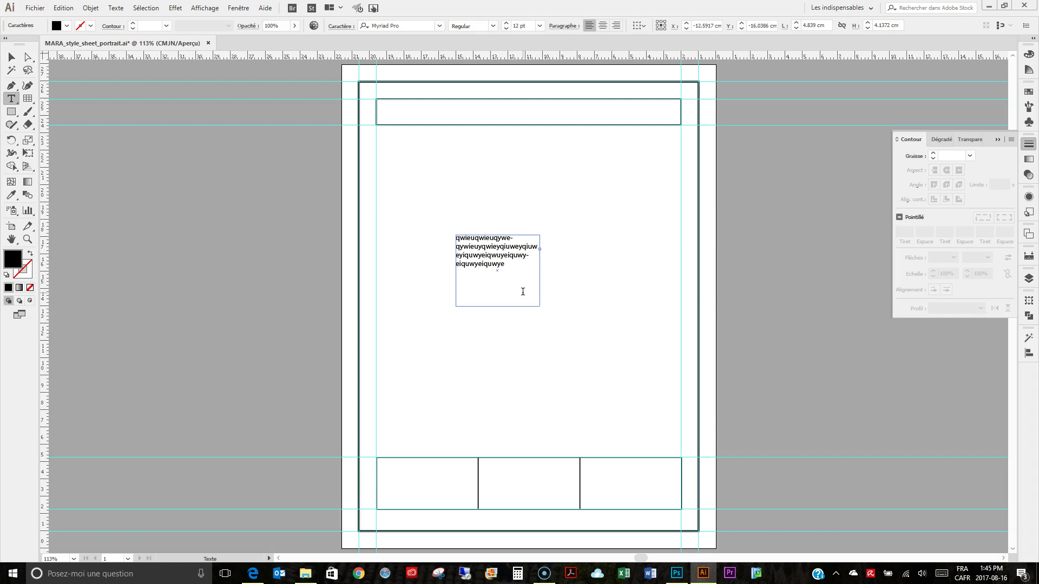
{"action": "type", "text": "iquwyeiquwyeiquwyeiquwyeiqwyeiqwyeiquwyeiquwyeiquwyeiqwuyeiqwuyeiqwuye"}
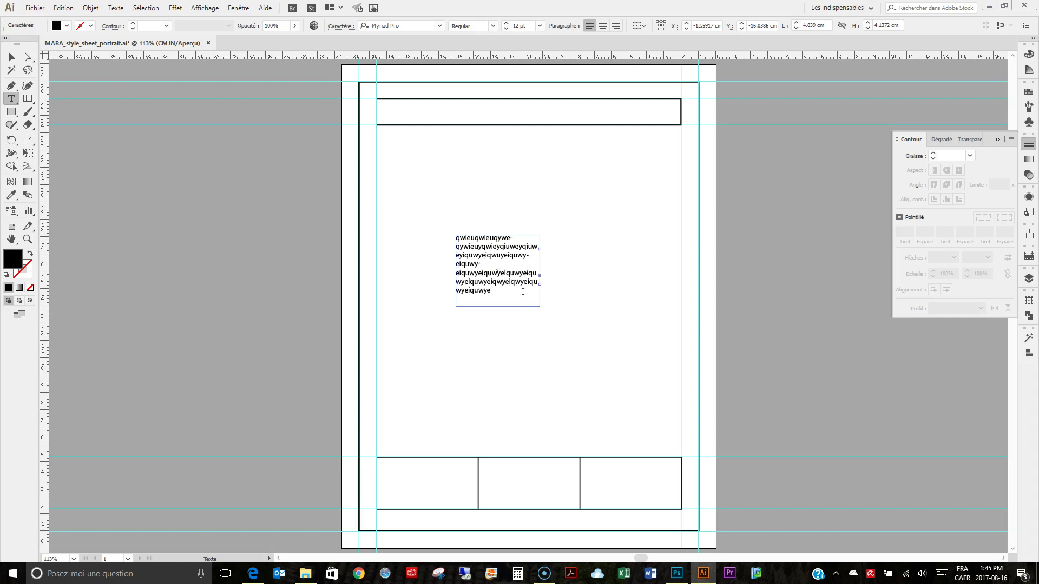
{"action": "type", "text": "iqwuyeiqwuyeiqwuyeiqwuyeiqwu"}
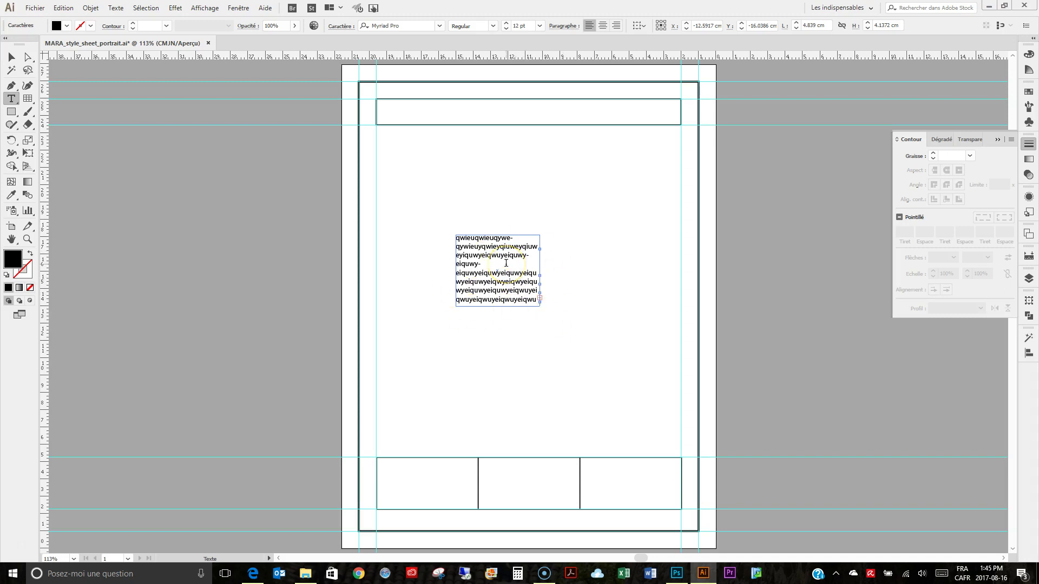
Step: Delete the area text frame containing the filler letters
{"action": "left_click", "coordinate": [13, 60]}
{"action": "left_click", "coordinate": [15, 62]}
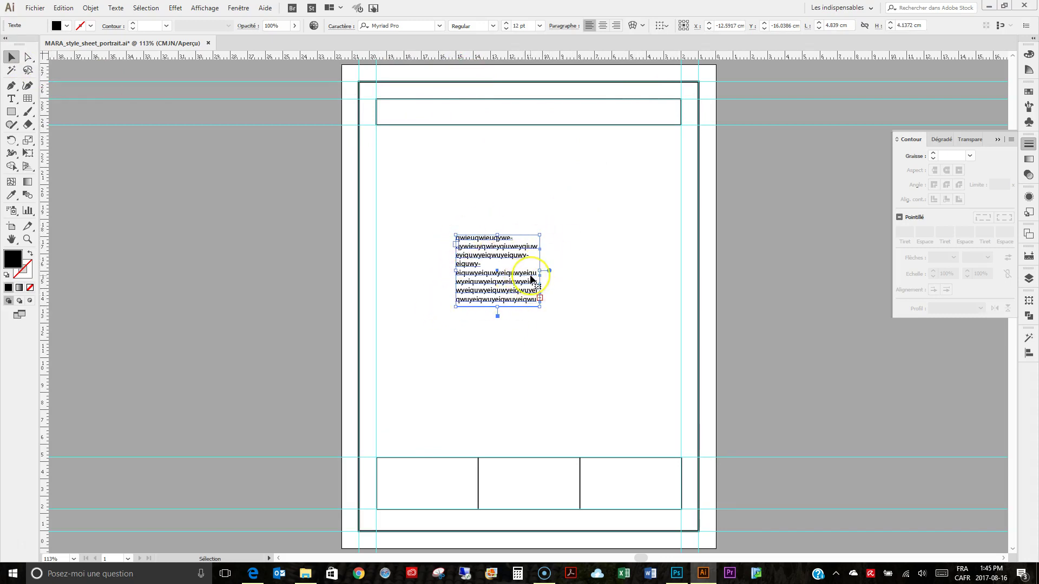
{"action": "key", "text": "Delete"}
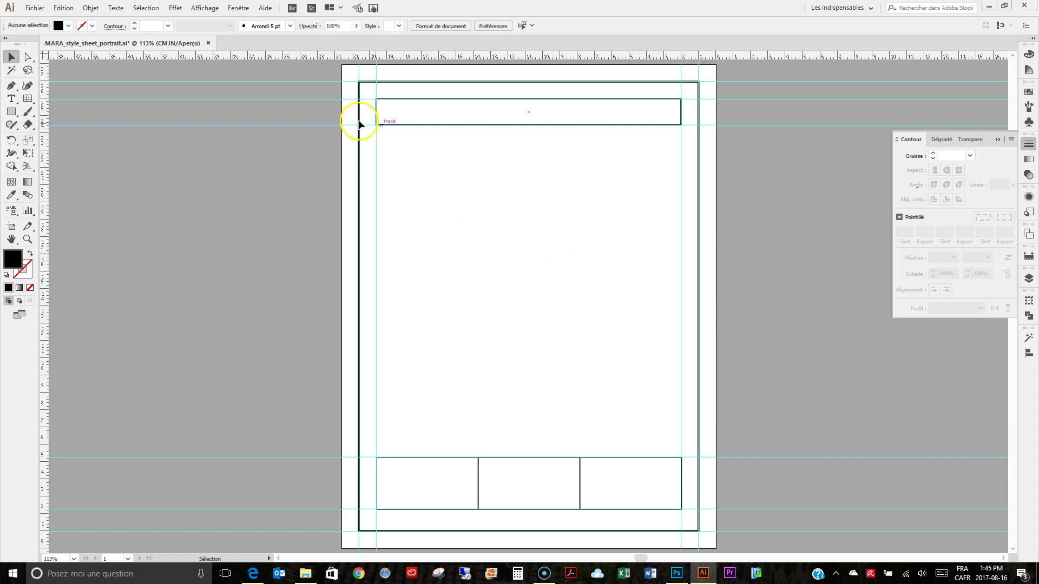
Step: Create a point text reading "STYLE SHEET" in the blank middle area of the page
{"action": "left_click", "coordinate": [11, 99]}
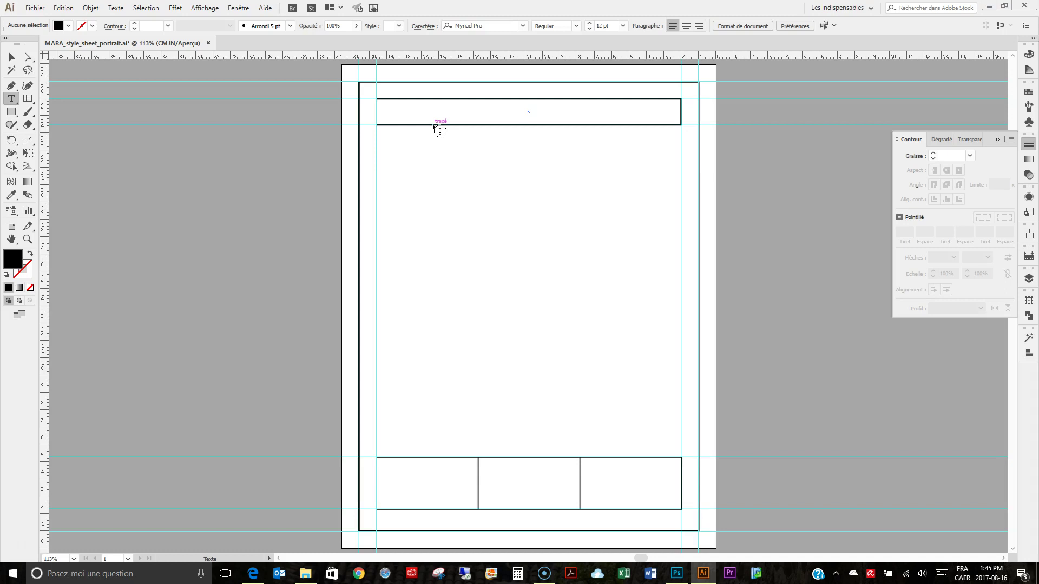
{"action": "left_click", "coordinate": [457, 221]}
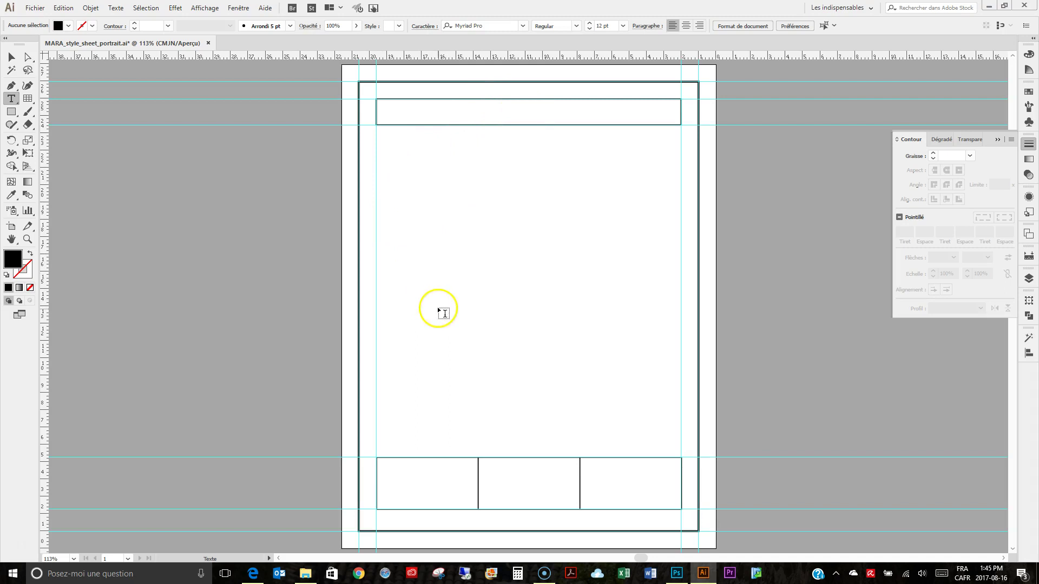
{"action": "left_click", "coordinate": [427, 268]}
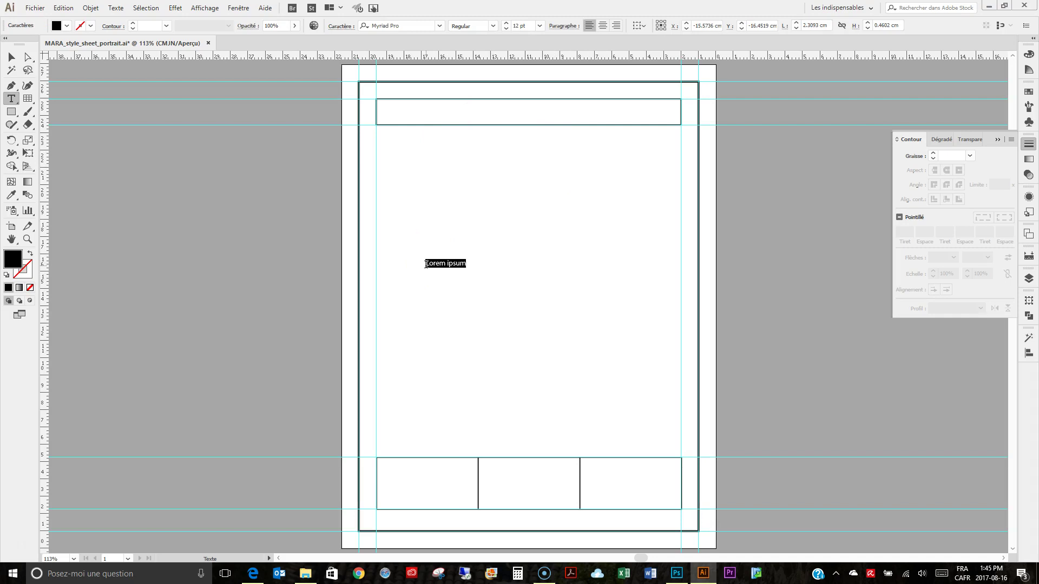
{"action": "key", "text": "BackSpace"}
{"action": "type", "text": "STYLE SHEET"}
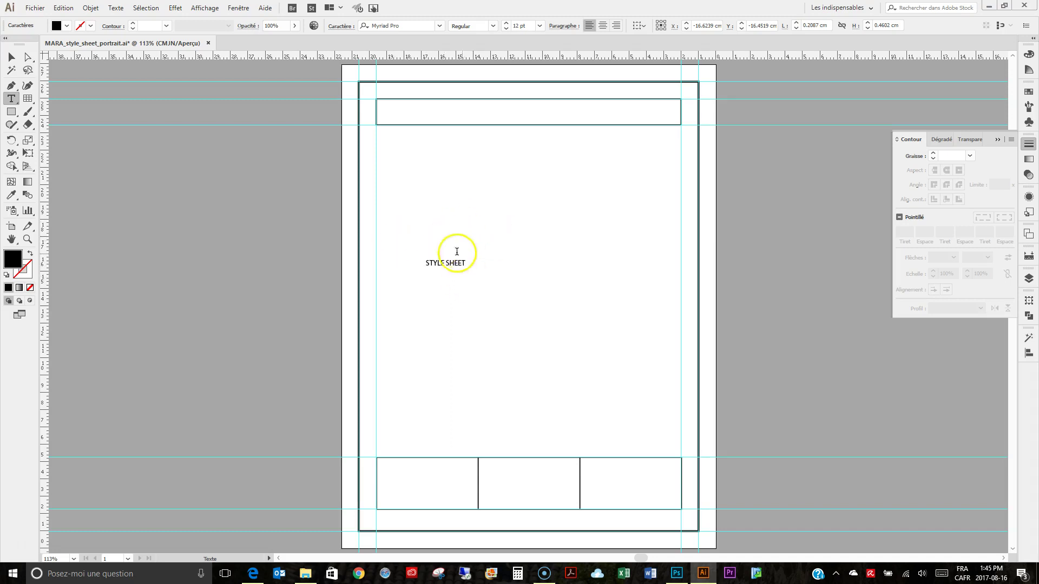
Step: Set the font size of the STYLE SHEET text to 24 pt
{"action": "left_click", "coordinate": [12, 57]}
{"action": "left_click", "coordinate": [67, 121], "text": "ctrl"}
{"action": "key", "text": "Escape"}
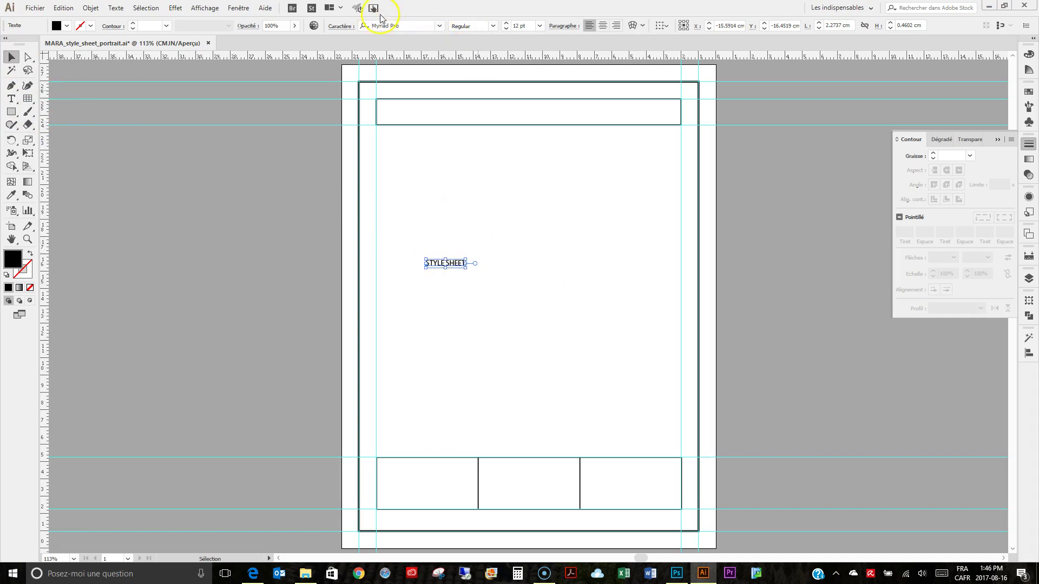
{"action": "left_click", "coordinate": [540, 26]}
{"action": "left_click", "coordinate": [557, 170]}
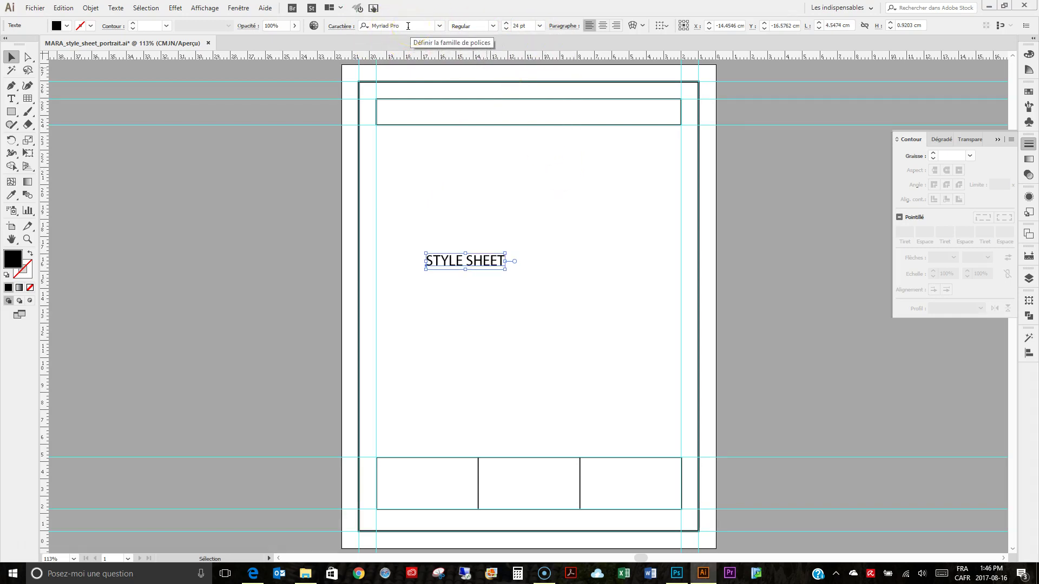
Step: Change the STYLE SHEET text's font to Arial and move the text into the middle of the page's title box
{"action": "left_click", "coordinate": [367, 26]}
{"action": "type", "text": "arial"}
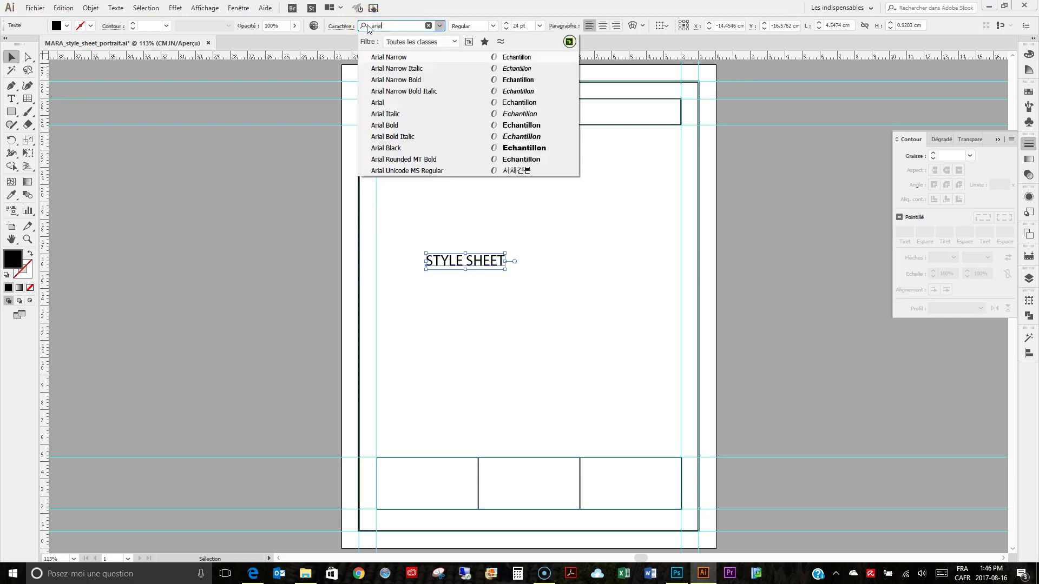
{"action": "left_click", "coordinate": [388, 102]}
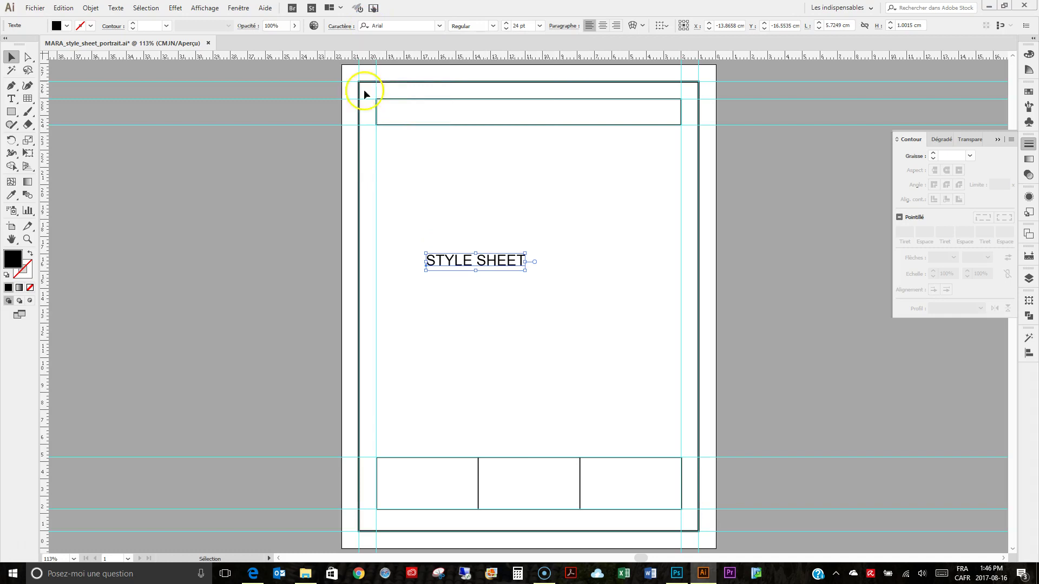
{"action": "left_click_drag", "start_coordinate": [481, 258], "coordinate": [526, 112]}
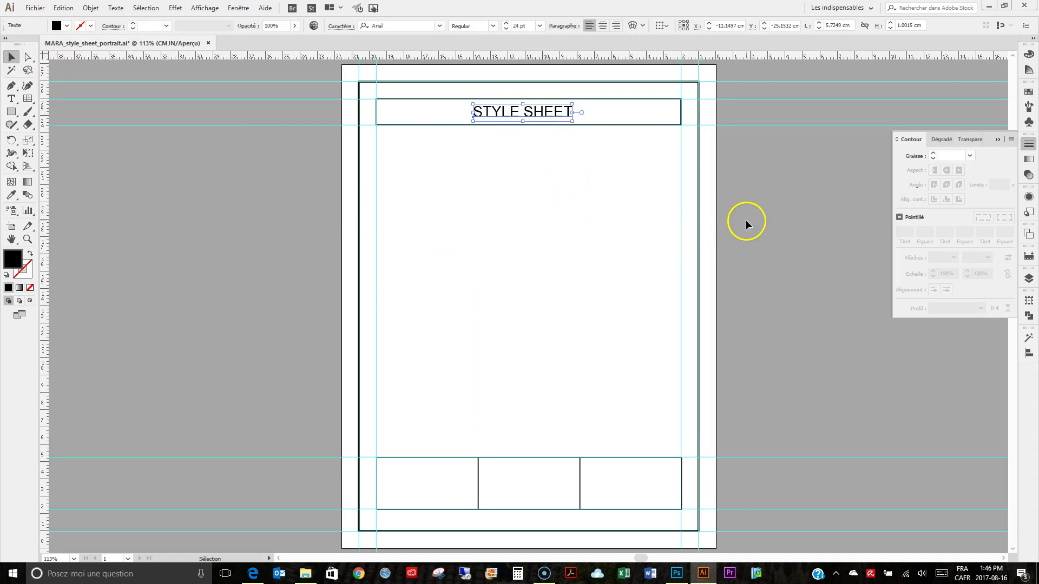